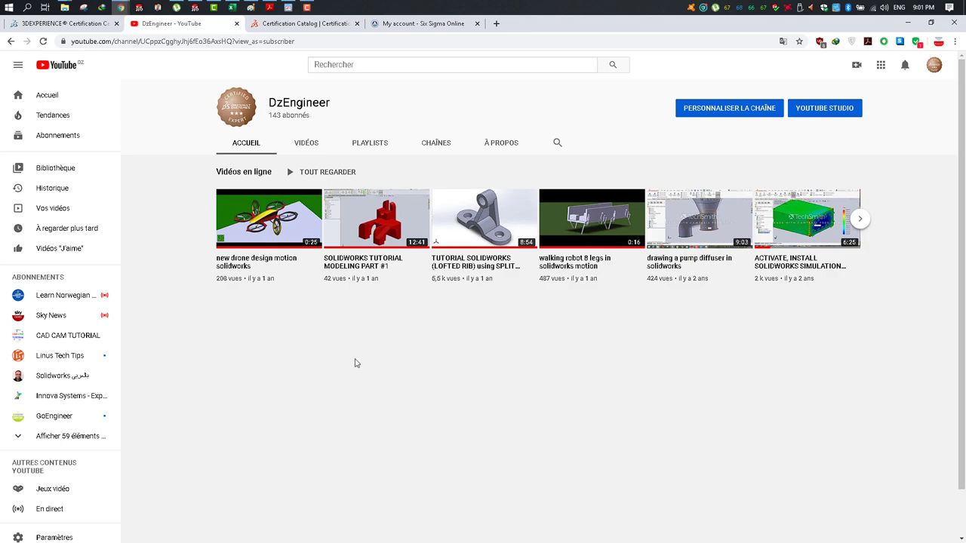
On the 3DEXPERIENCE Certification Center tab, choose 'Use English as application language' in TesterPRO and continue.
{"action": "mouse_move", "coordinate": [291, 7]}
{"action": "left_click", "coordinate": [64, 24]}
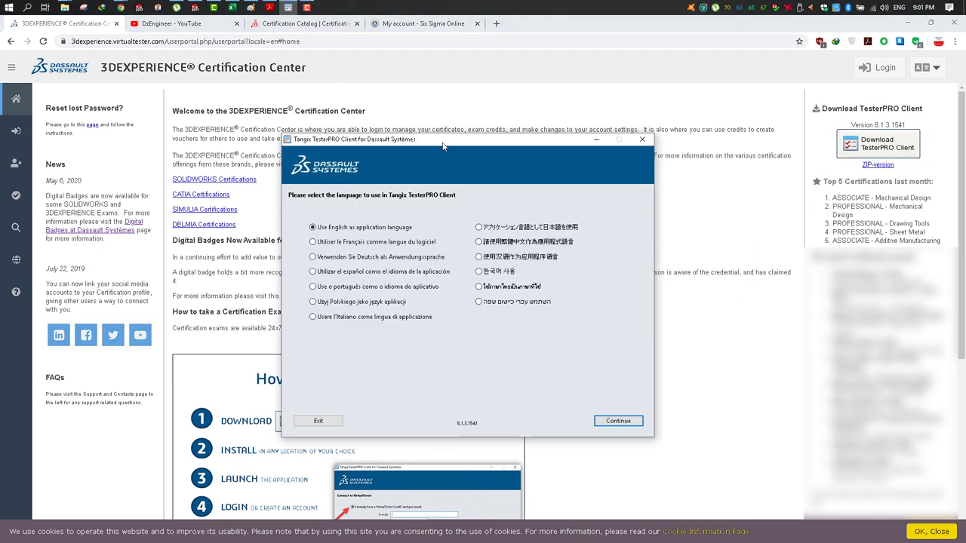
{"action": "left_click", "coordinate": [606, 393]}
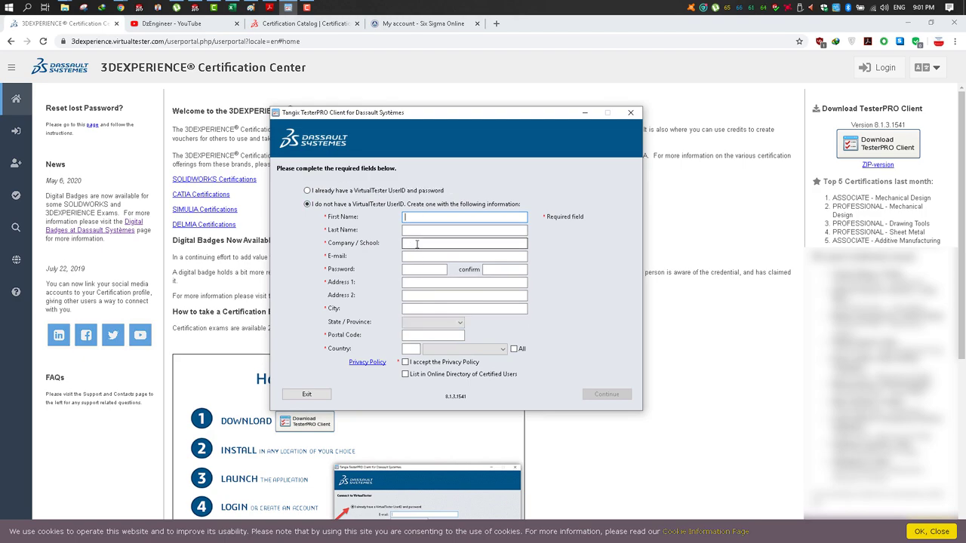
Skip the new-account registration fields and sign in with an existing VirtualTester UserID and password.
{"action": "left_click", "coordinate": [416, 243]}
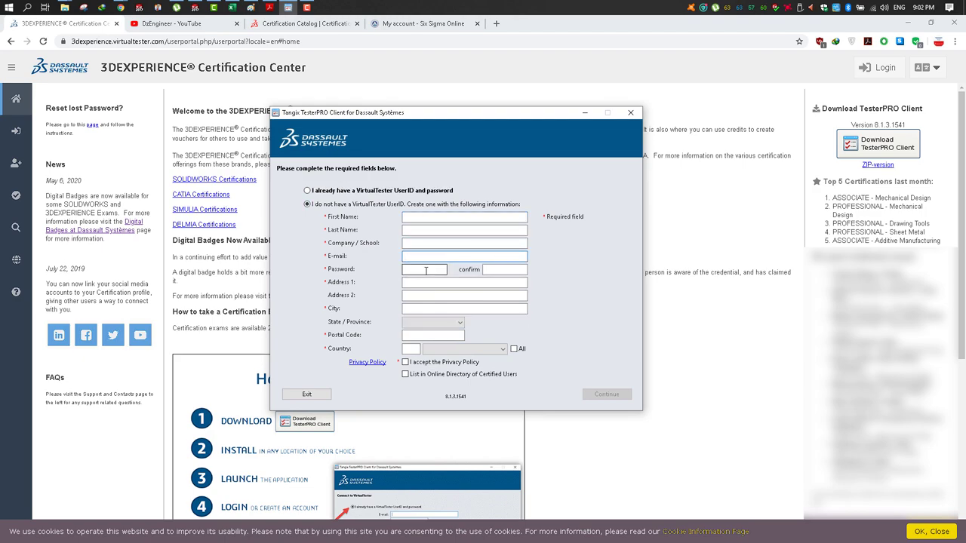
{"action": "left_click", "coordinate": [417, 282]}
{"action": "left_click", "coordinate": [414, 308]}
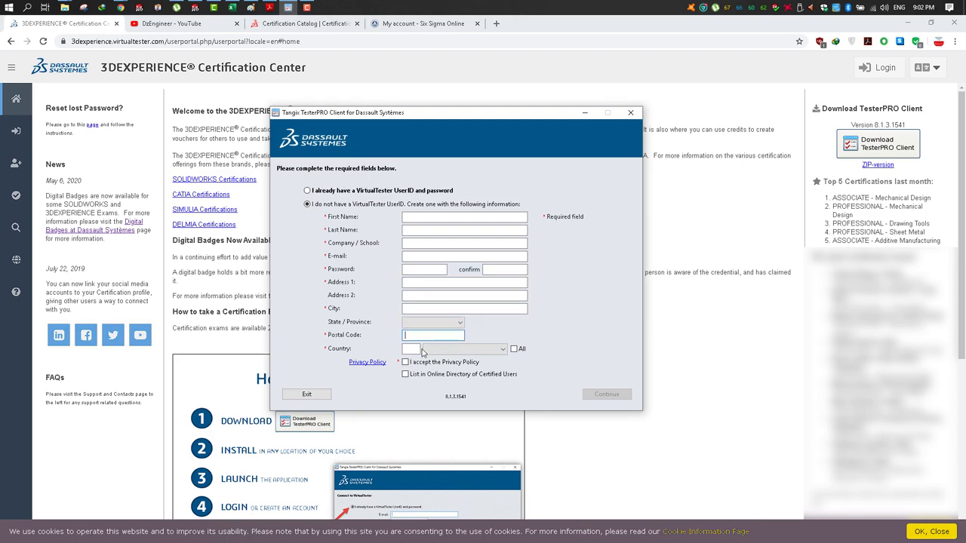
{"action": "left_click", "coordinate": [411, 349]}
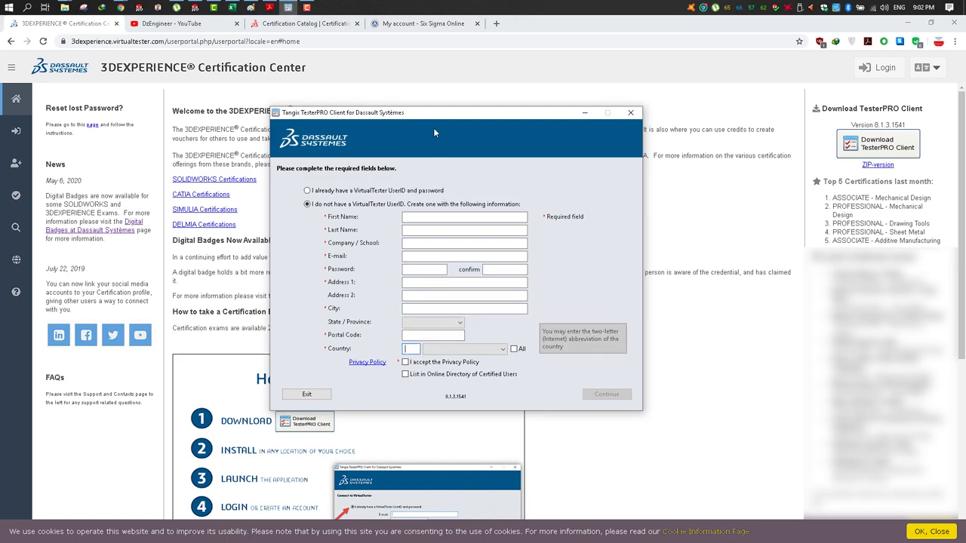
{"action": "left_click", "coordinate": [398, 190]}
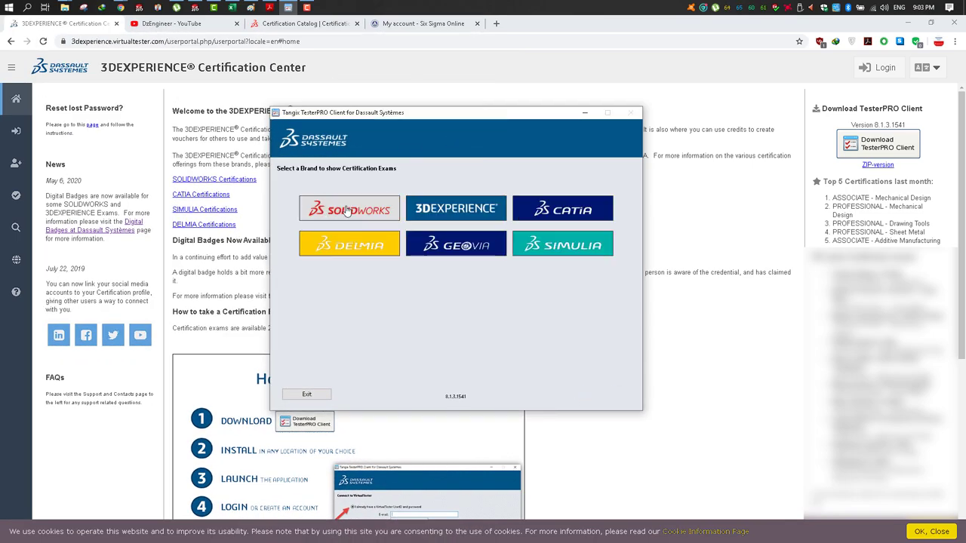
Browse the SOLIDWORKS certification exam list, then bring the Certification Center browser back to the front.
{"action": "left_click", "coordinate": [347, 213]}
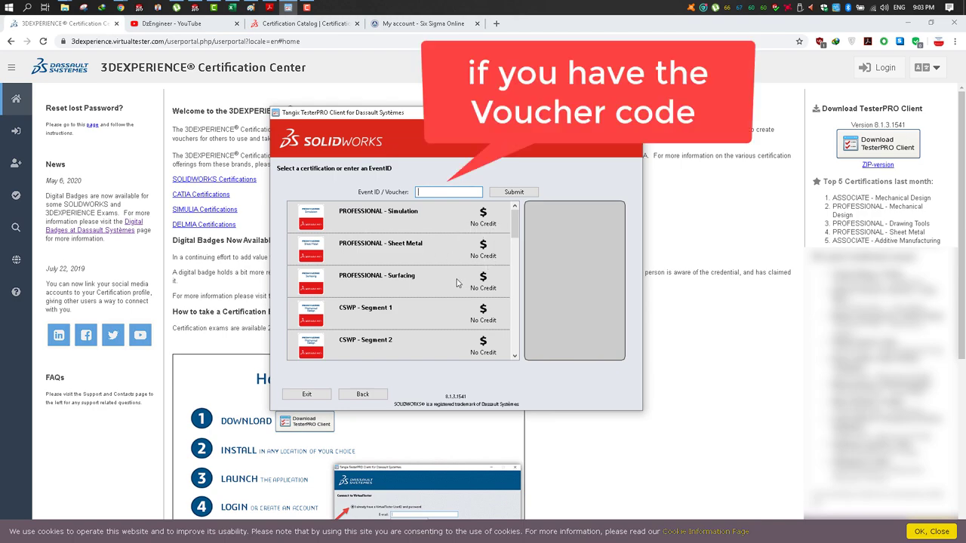
{"action": "mouse_move", "coordinate": [514, 223]}
{"action": "left_mouse_down"}
{"action": "mouse_move", "coordinate": [509, 310]}
{"action": "mouse_move", "coordinate": [511, 258]}
{"action": "left_mouse_up"}
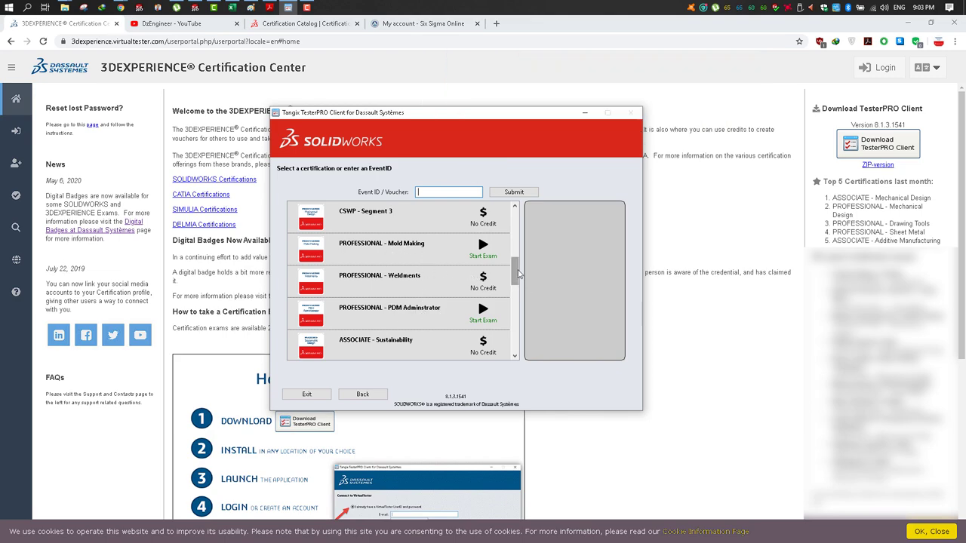
{"action": "left_click_drag", "start_coordinate": [519, 275], "coordinate": [517, 326]}
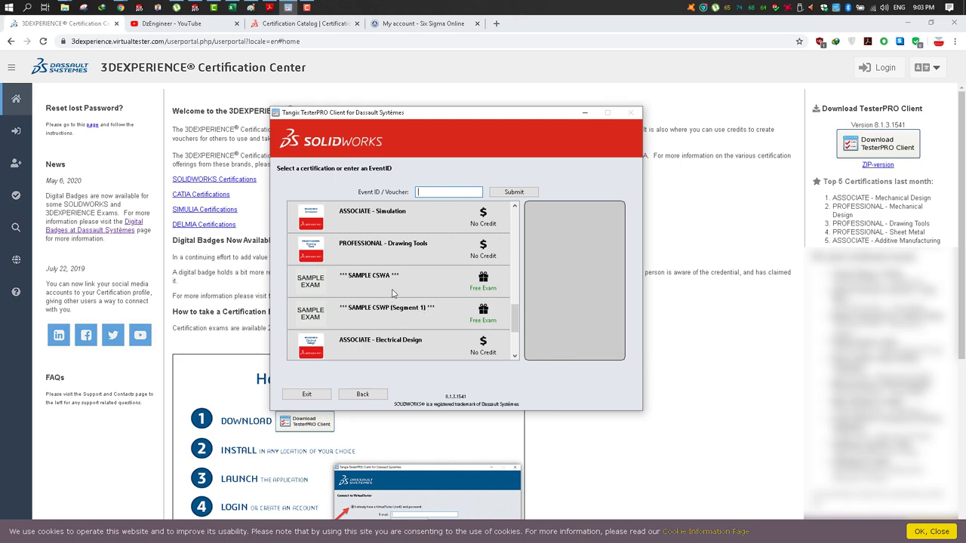
{"action": "left_click", "coordinate": [435, 74]}
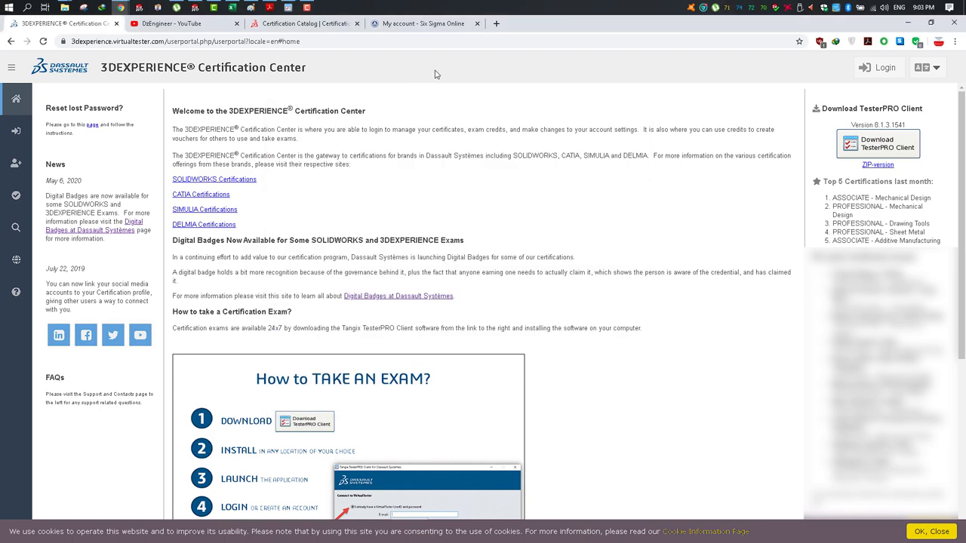
Open the 'CSWE - Mechanical Design' page from the SOLIDWORKS Certification Catalog.
{"action": "left_click", "coordinate": [306, 24]}
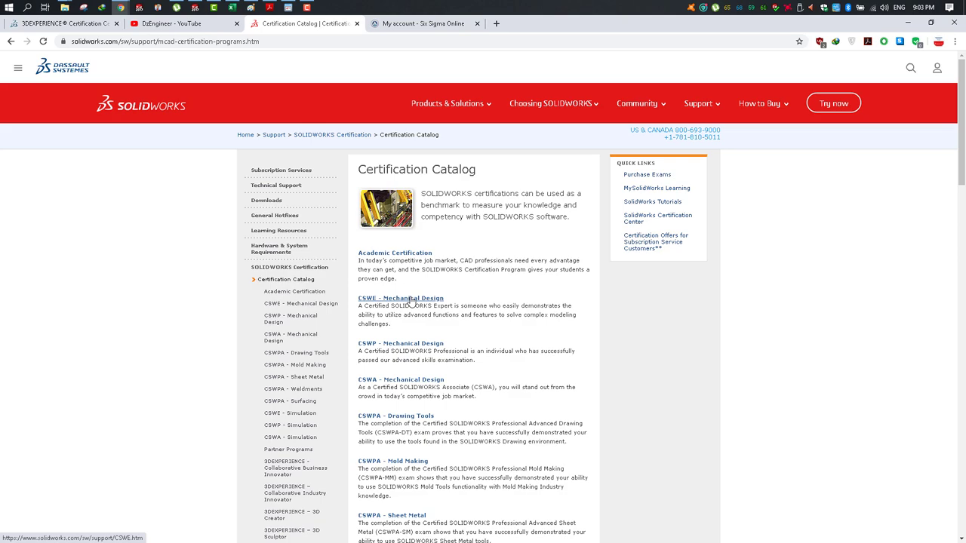
{"action": "left_click", "coordinate": [411, 301]}
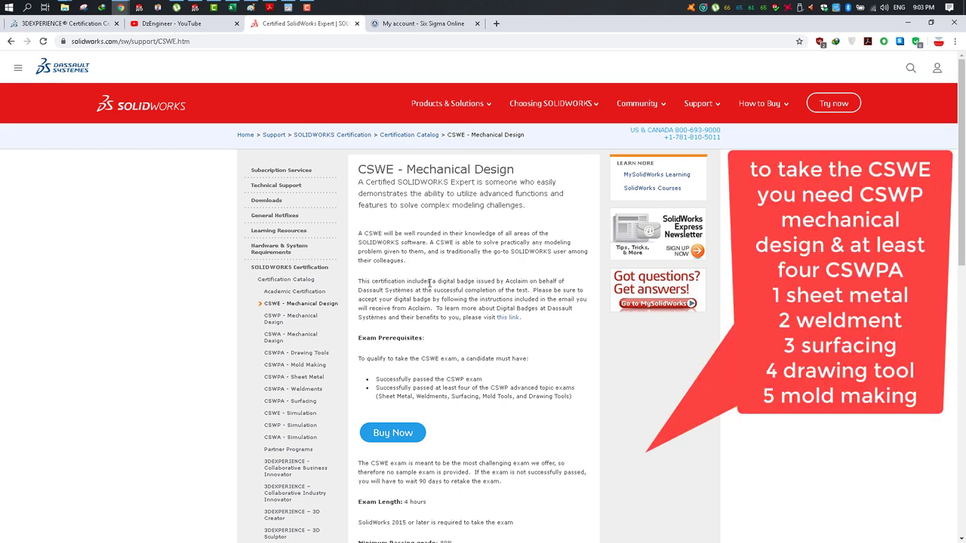
Scroll down the CSWE page and highlight the 80% minimum passing grade.
{"action": "scroll", "coordinate": [430, 283], "scroll_direction": "down", "scroll_amount": 2}
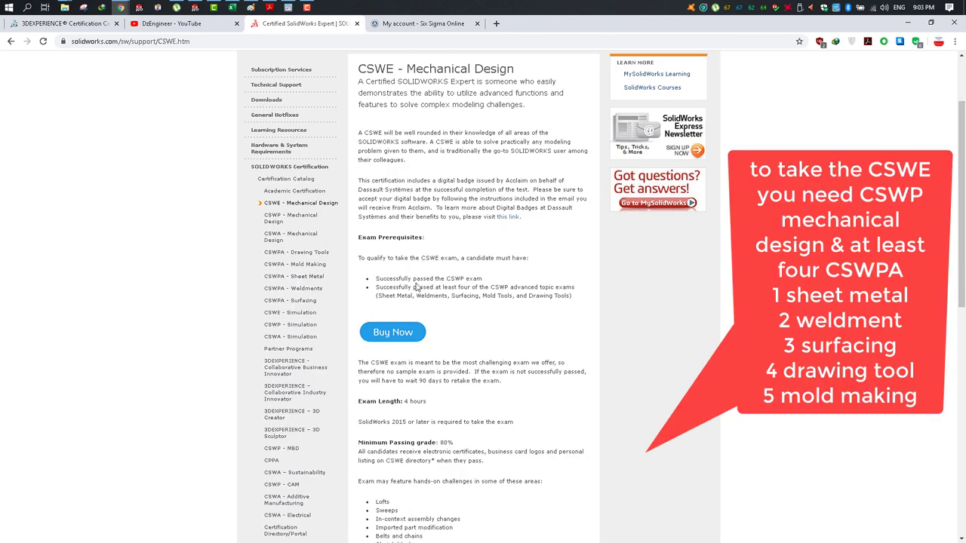
{"action": "scroll", "coordinate": [413, 278], "scroll_direction": "down", "scroll_amount": 3}
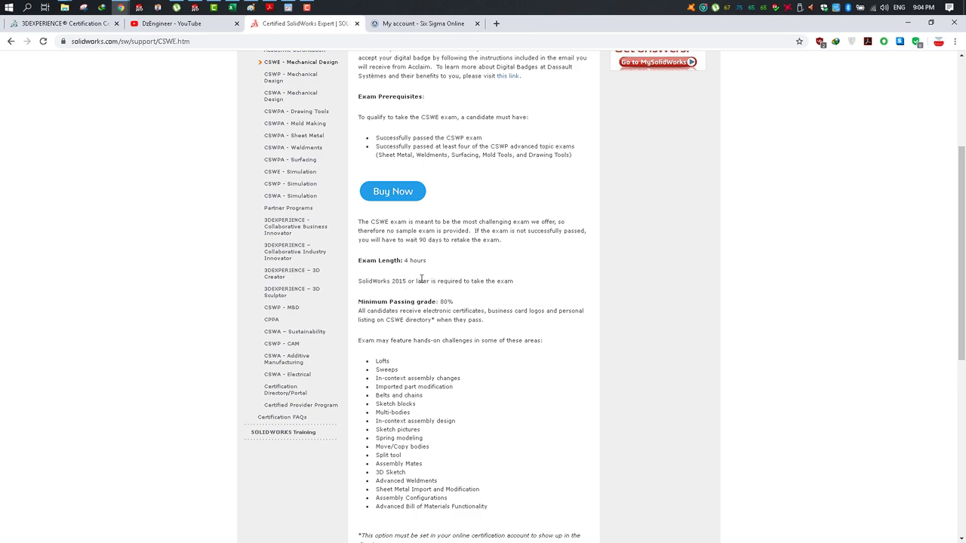
{"action": "left_click_drag", "start_coordinate": [388, 301], "coordinate": [454, 302]}
{"action": "left_click", "coordinate": [463, 330]}
Highlight the list of possible exam challenge areas, then scroll back up toward the prerequisites.
{"action": "scroll", "coordinate": [395, 293], "scroll_direction": "down", "scroll_amount": 1}
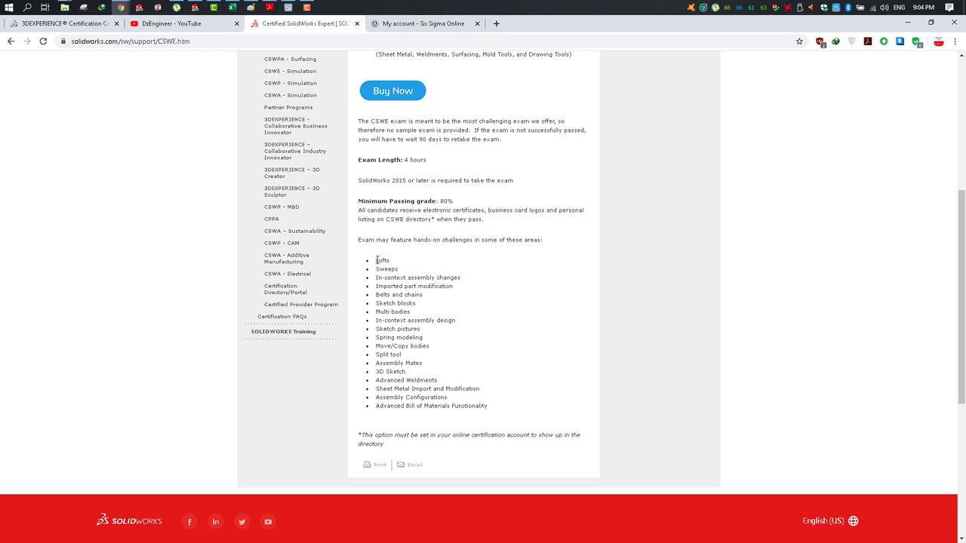
{"action": "left_click_drag", "start_coordinate": [377, 260], "coordinate": [495, 413]}
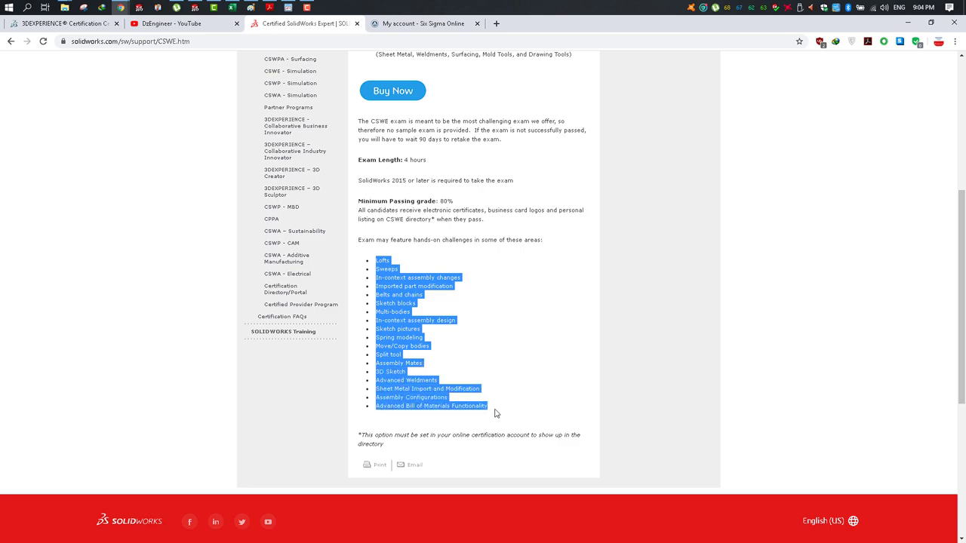
{"action": "left_click_drag", "start_coordinate": [492, 408], "coordinate": [375, 259]}
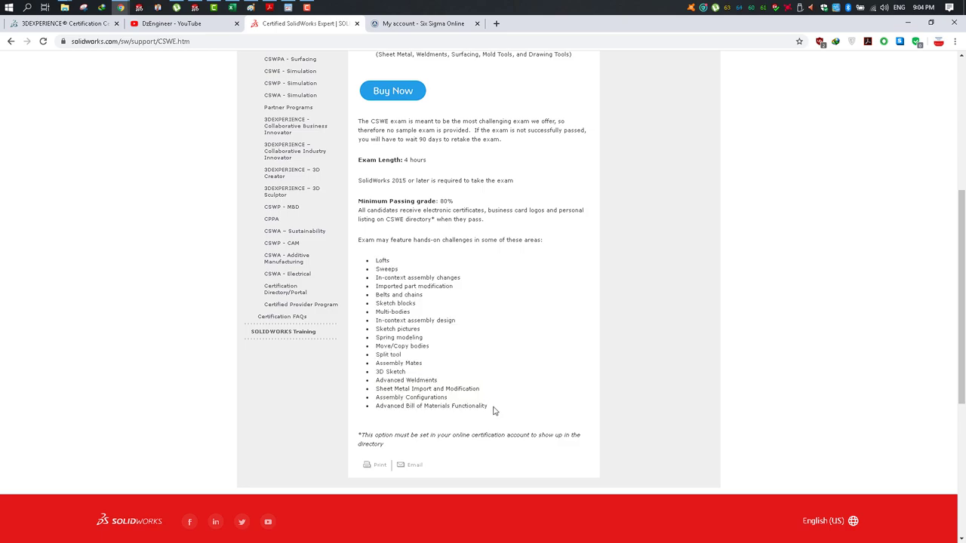
{"action": "left_click", "coordinate": [462, 307]}
{"action": "scroll", "coordinate": [437, 323], "scroll_direction": "up", "scroll_amount": 2}
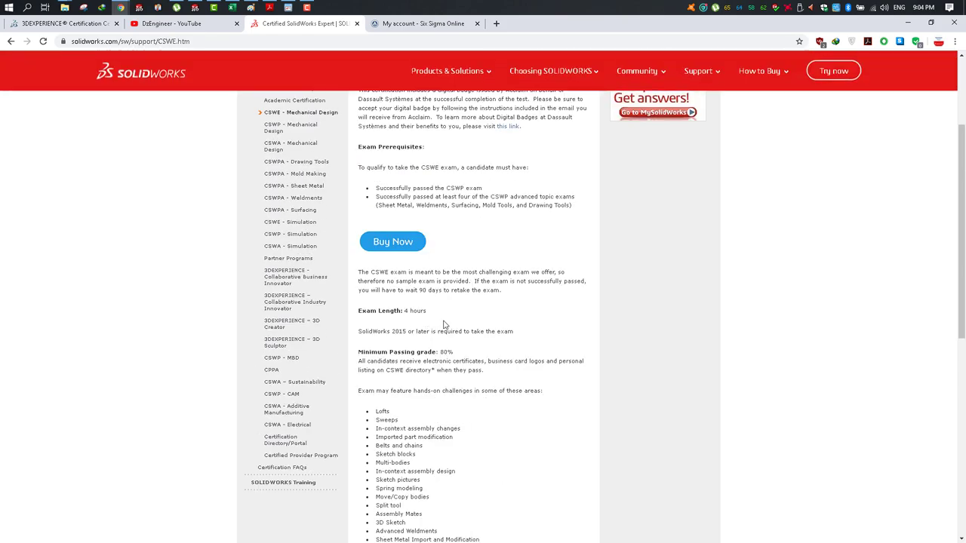
{"action": "scroll", "coordinate": [443, 316], "scroll_direction": "up", "scroll_amount": 3}
{"action": "scroll", "coordinate": [407, 352], "scroll_direction": "down", "scroll_amount": 3}
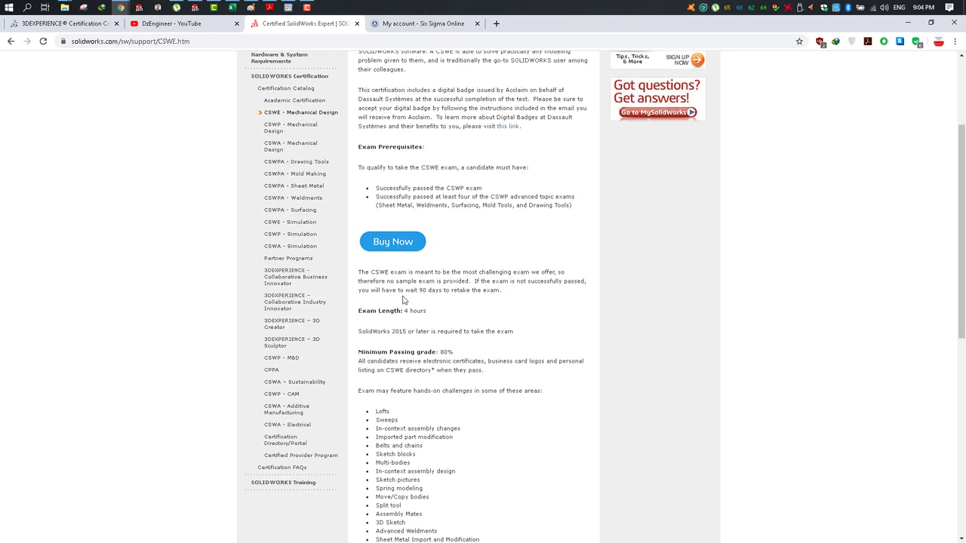
Buy the 132.00 EUR CSWE exam, autofill the billing email and name, then switch to SOLIDWORKS.
{"action": "left_click", "coordinate": [396, 247]}
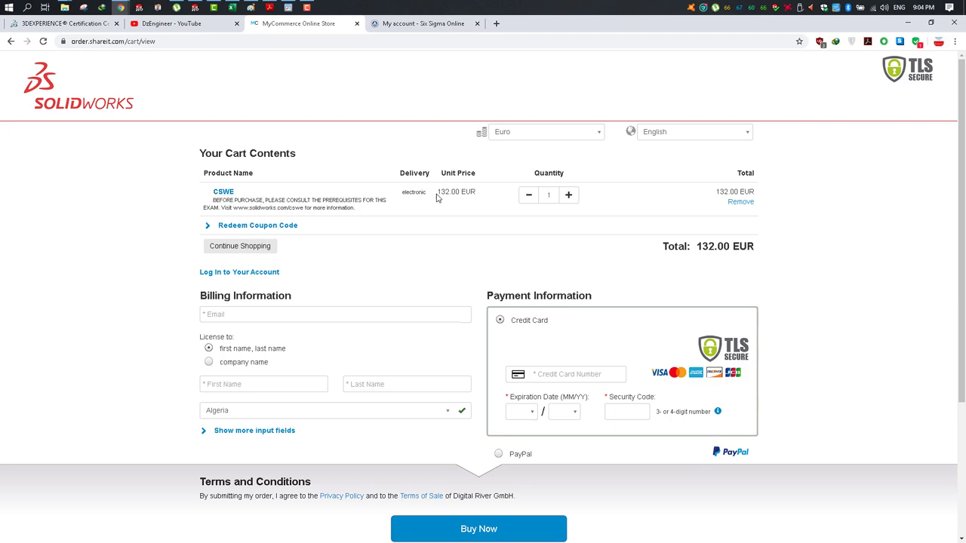
{"action": "left_click", "coordinate": [306, 317]}
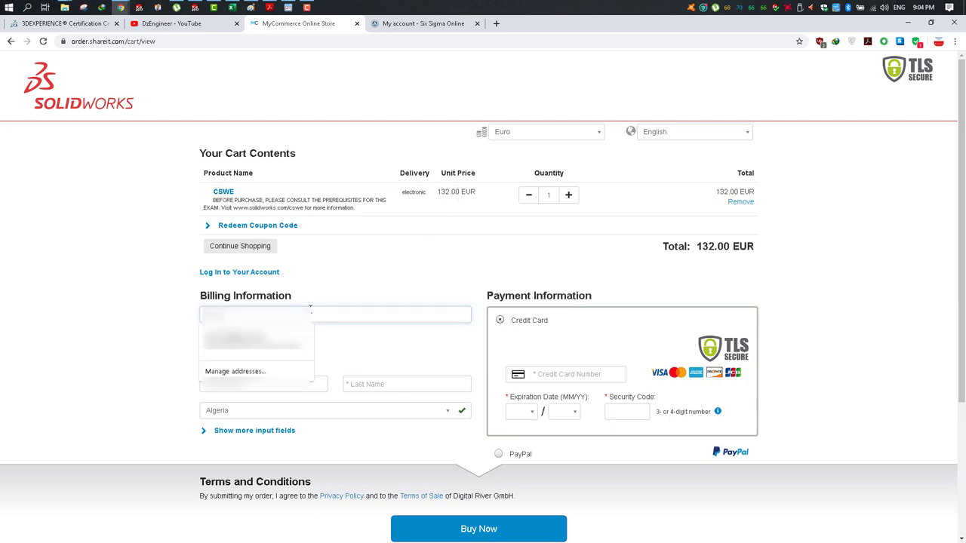
{"action": "left_click", "coordinate": [241, 337]}
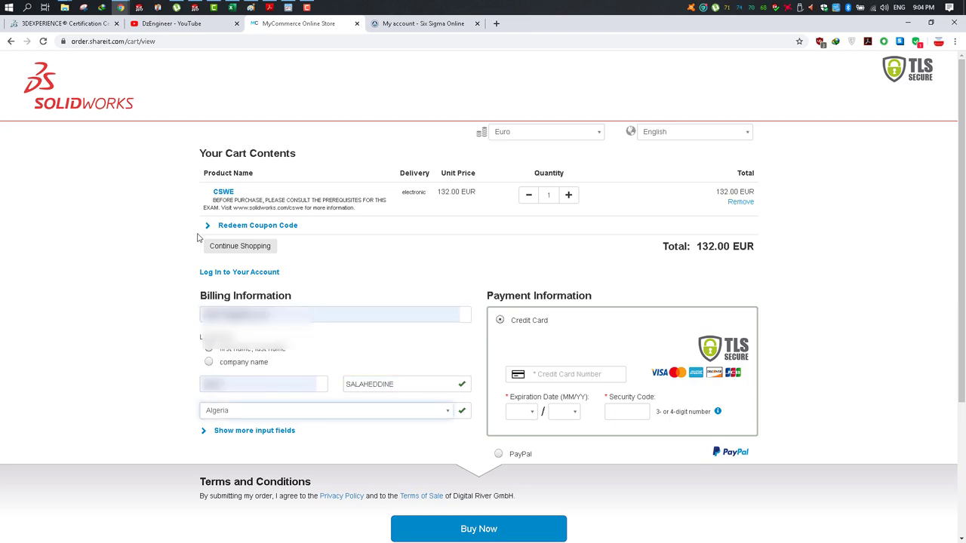
{"action": "left_click", "coordinate": [542, 376]}
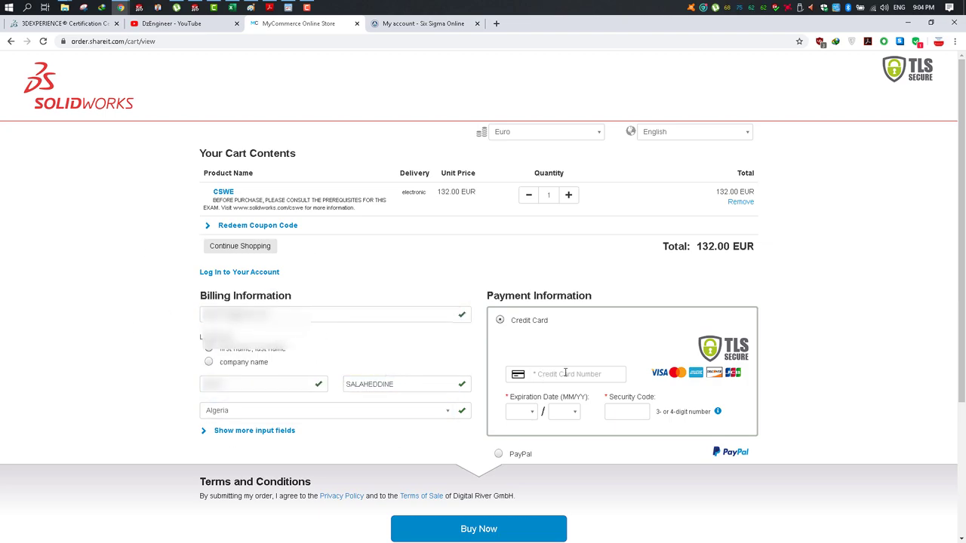
{"action": "left_click", "coordinate": [572, 378]}
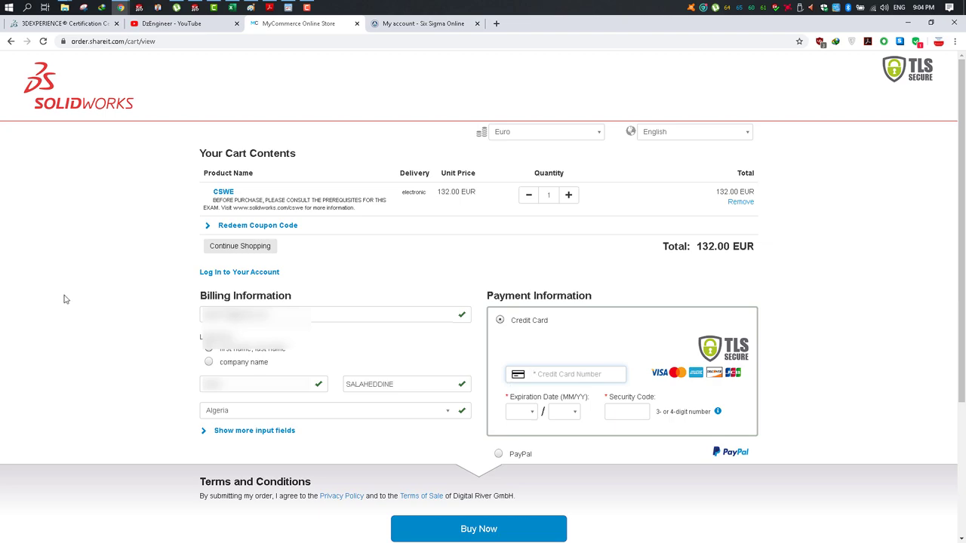
{"action": "left_click", "coordinate": [227, 158]}
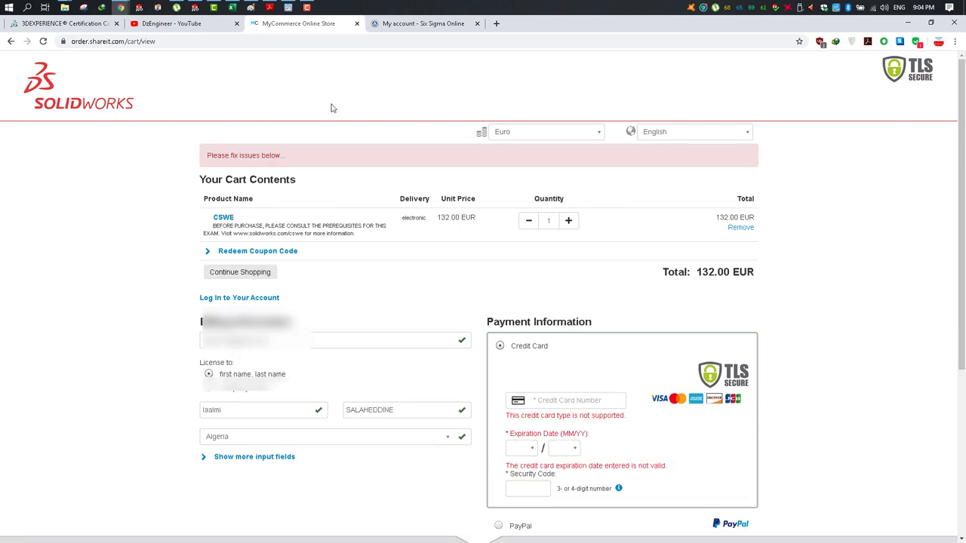
{"action": "left_click", "coordinate": [194, 8]}
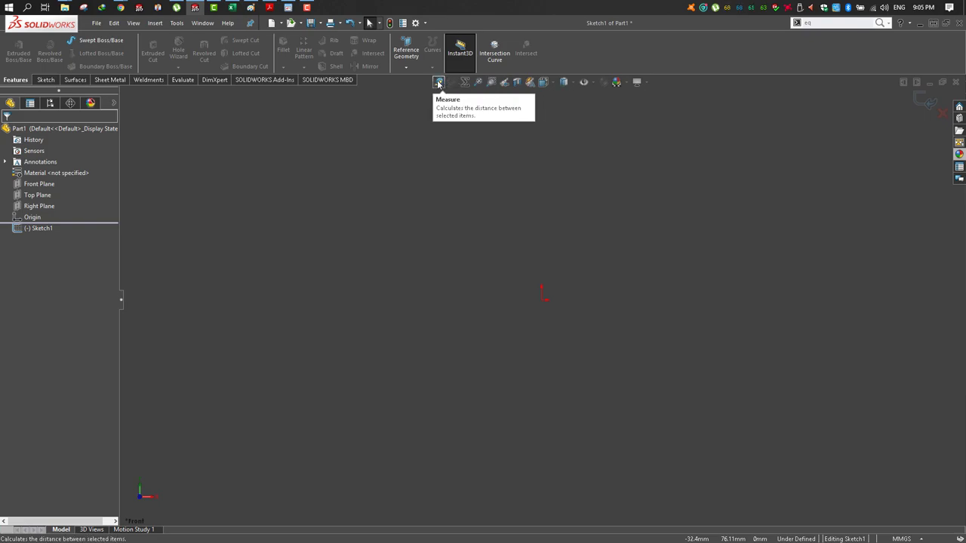
Show the Sheet Metal tools and toggle the search scope to SOLIDWORKS Help and back to Commands.
{"action": "left_click", "coordinate": [111, 80]}
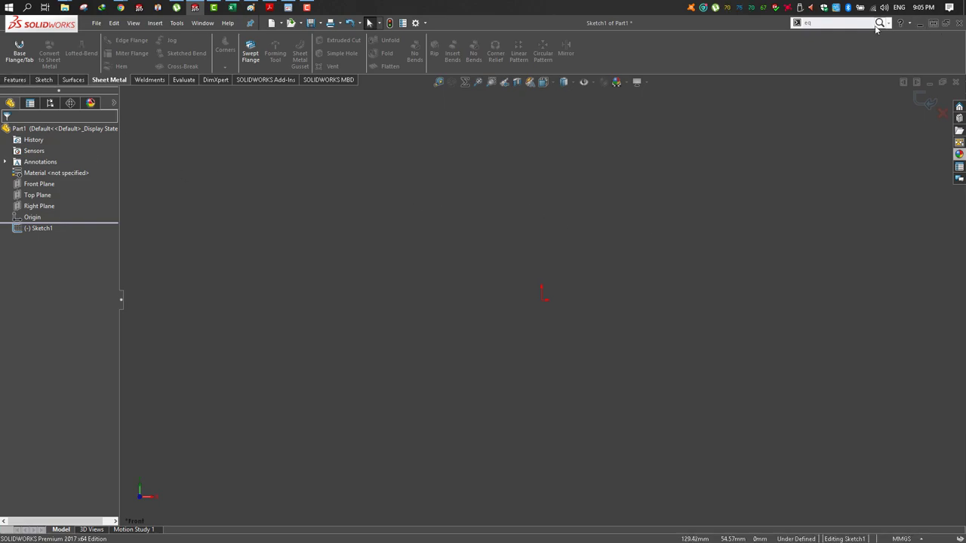
{"action": "left_click", "coordinate": [845, 24]}
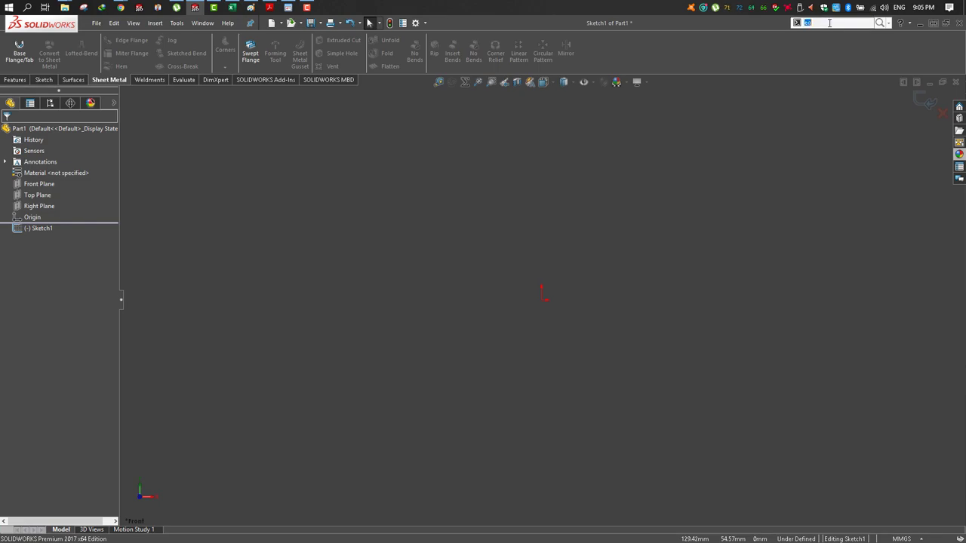
{"action": "left_click", "coordinate": [887, 26]}
{"action": "left_click", "coordinate": [884, 35]}
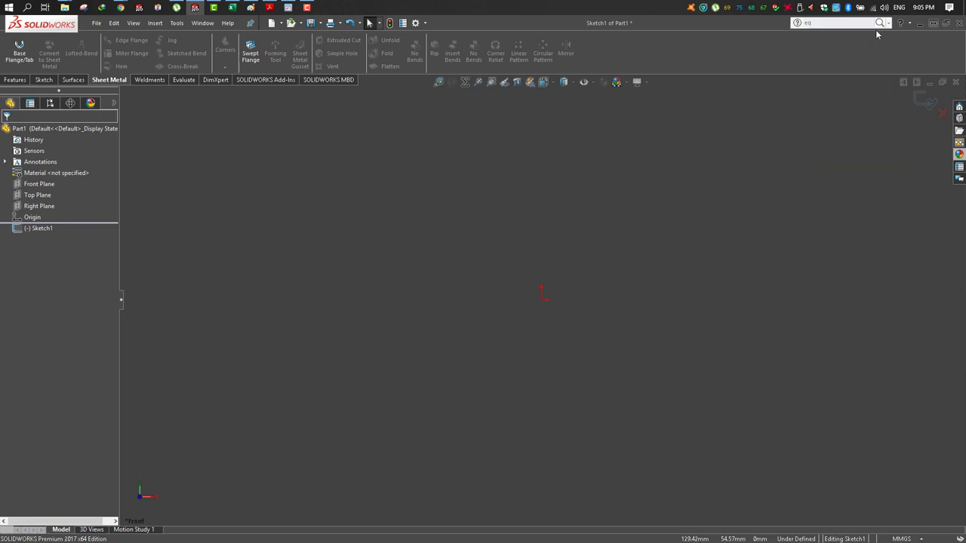
{"action": "left_click", "coordinate": [887, 23]}
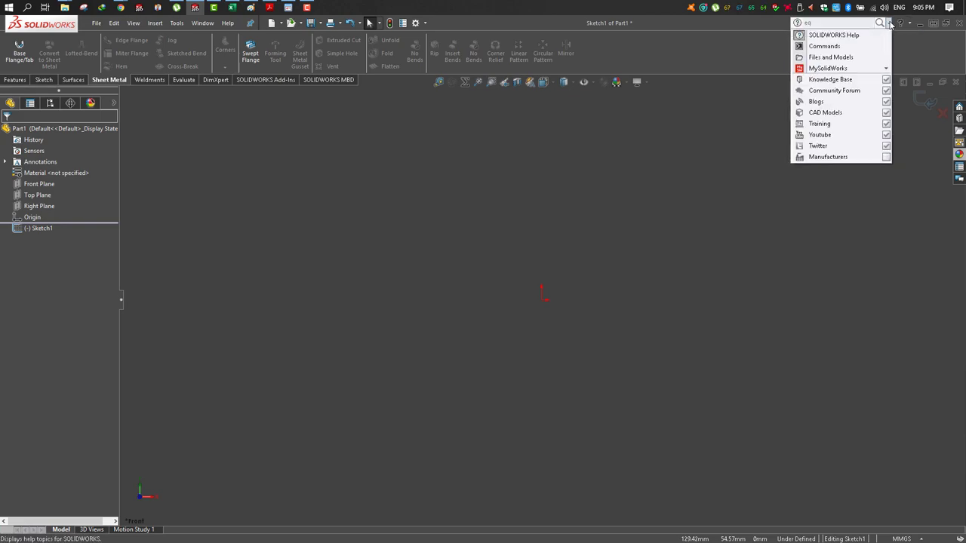
{"action": "left_click", "coordinate": [825, 46]}
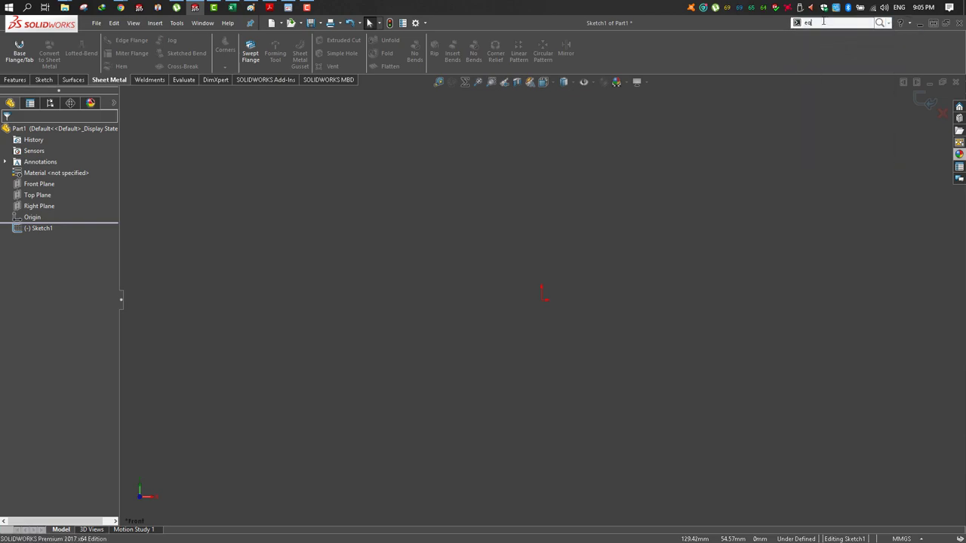
Pick Smart Dimension from the right-click gesture wheel to dimension Sketch1.
{"action": "right_click", "coordinate": [438, 268]}
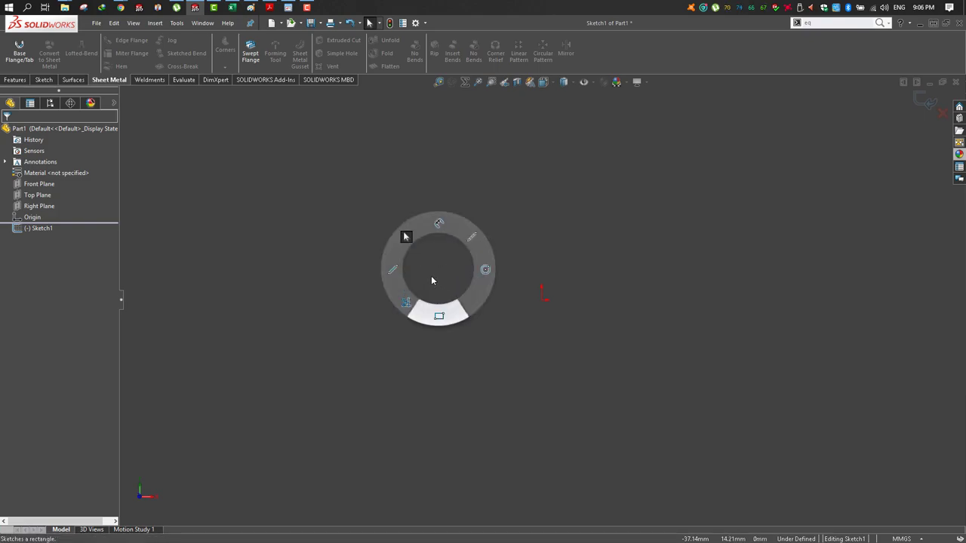
{"action": "left_click", "coordinate": [437, 223]}
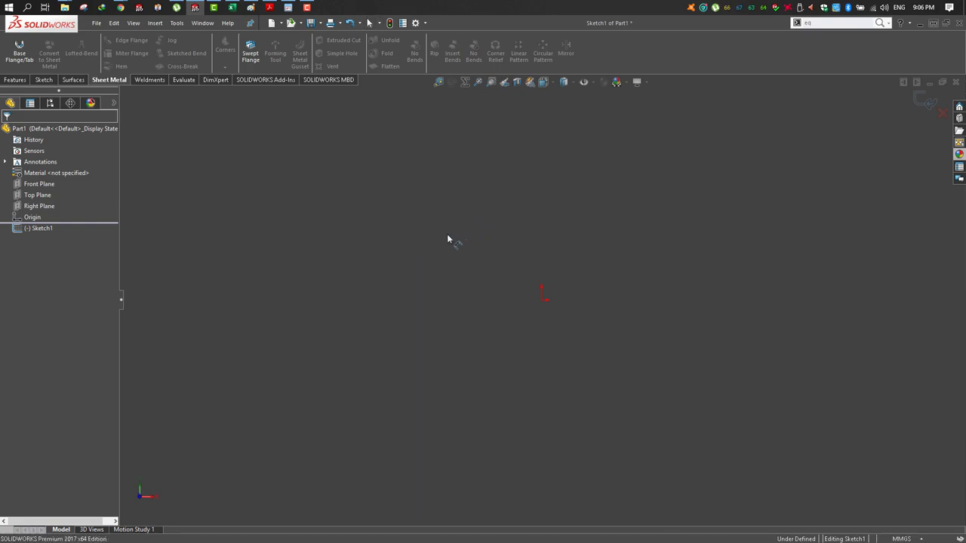